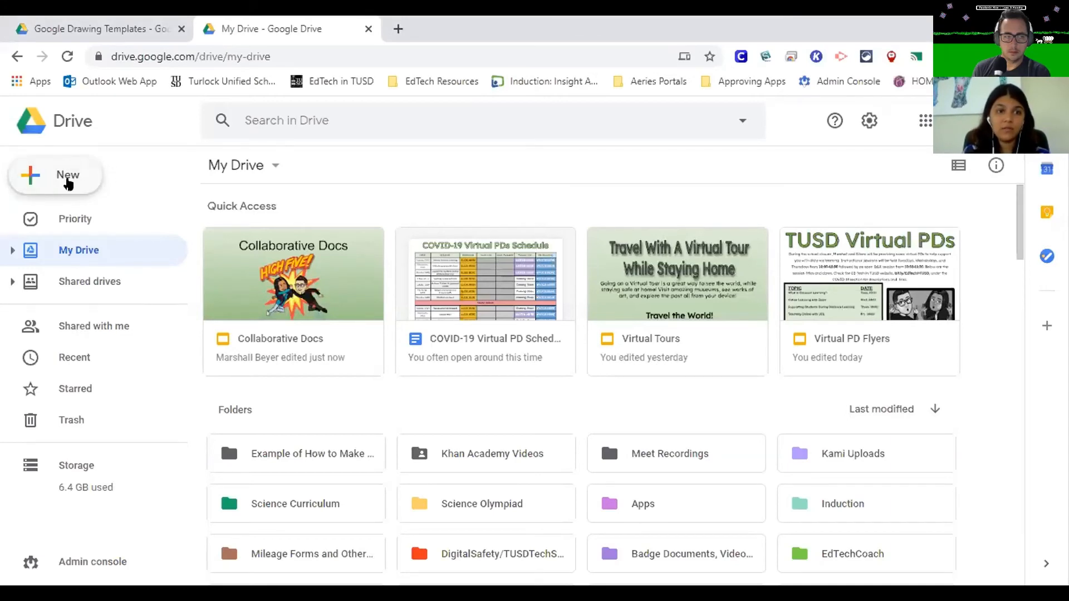
# - Create a new Google Drawings file from Drive and name it Venn Diagram
pyautogui.click(28, 177)
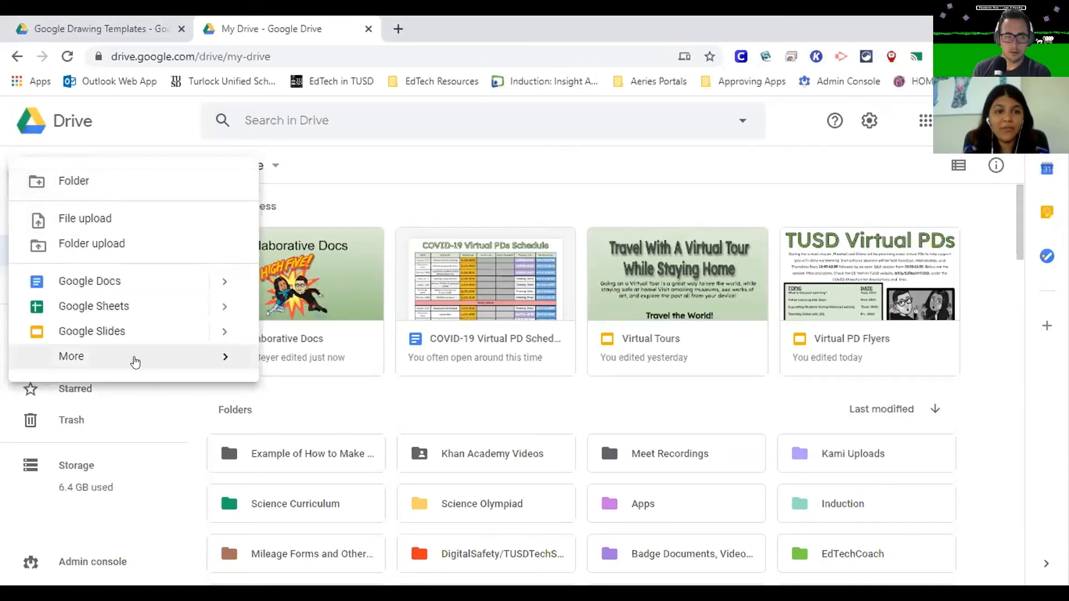
pyautogui.moveTo(160, 360)
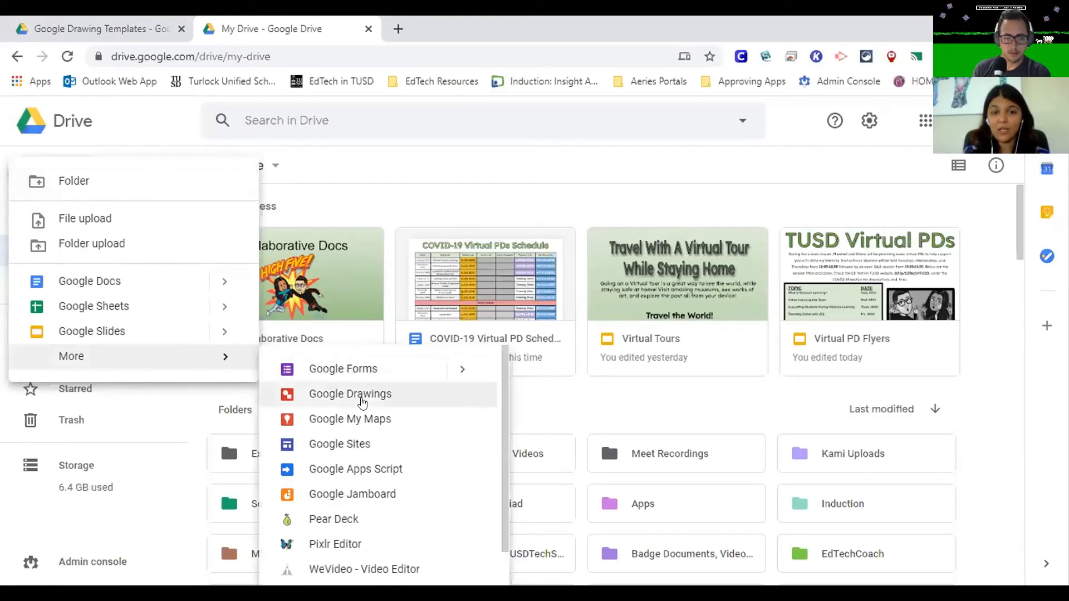
pyautogui.click(361, 398)
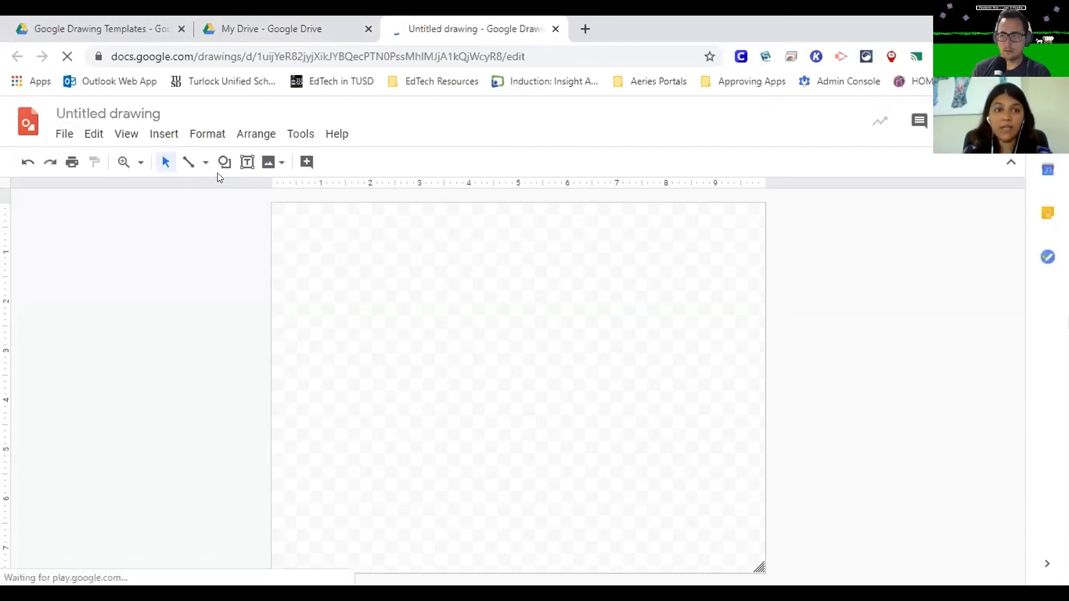
pyautogui.click(168, 118)
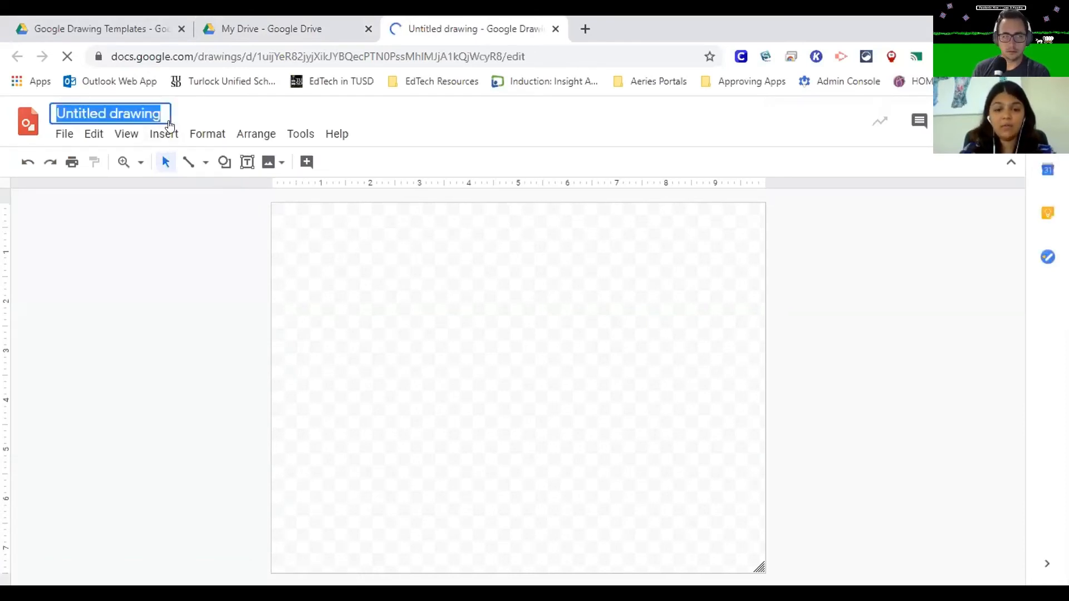
pyautogui.write('Venn Diagram')
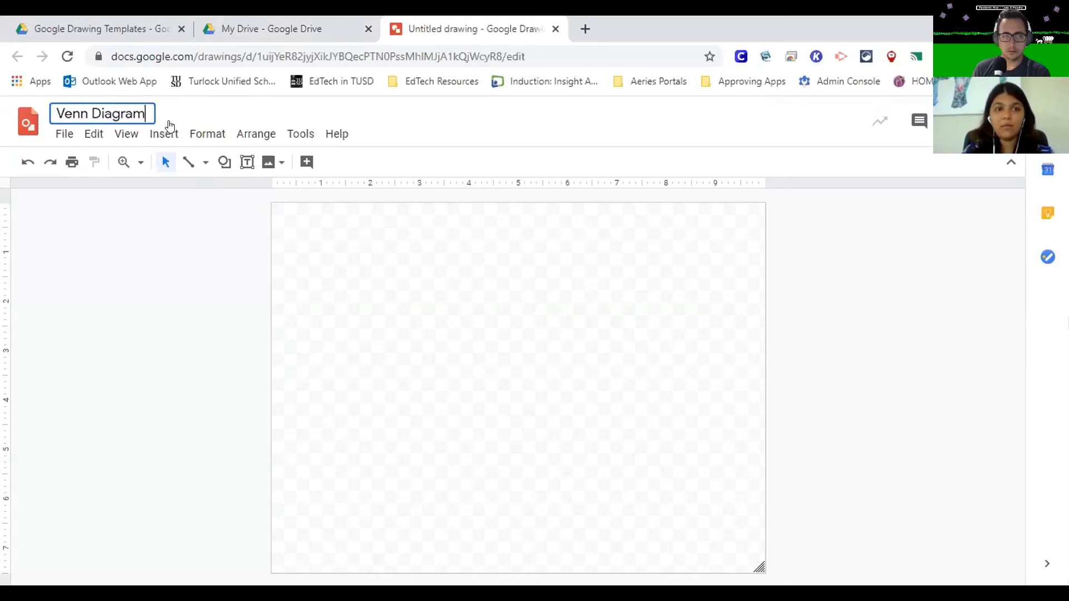
pyautogui.click(379, 324)
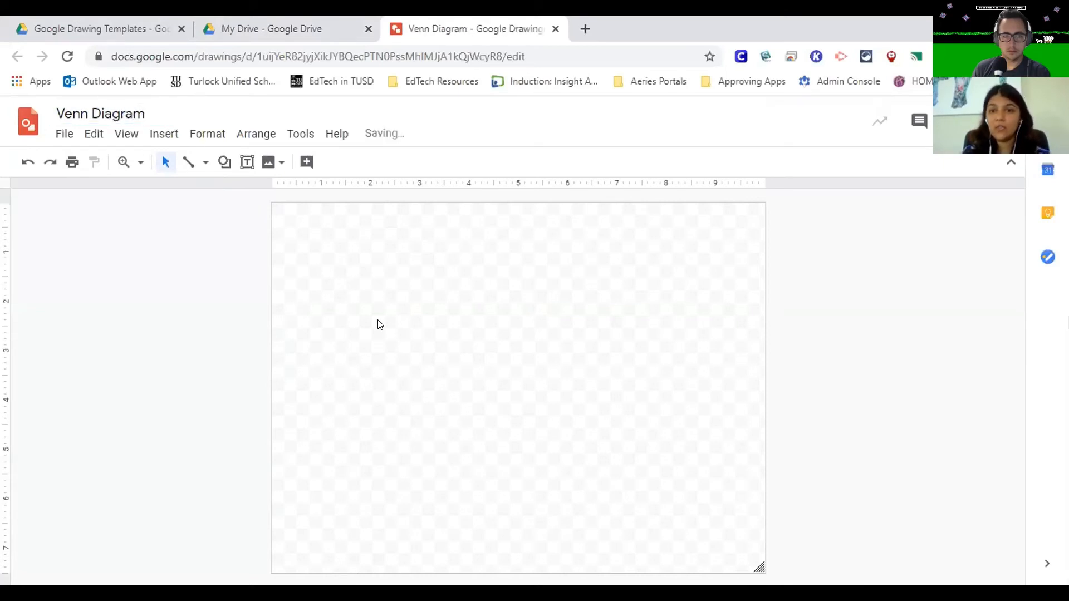
# - Draw a large oval covering most of the left half of the canvas
pyautogui.click(223, 163)
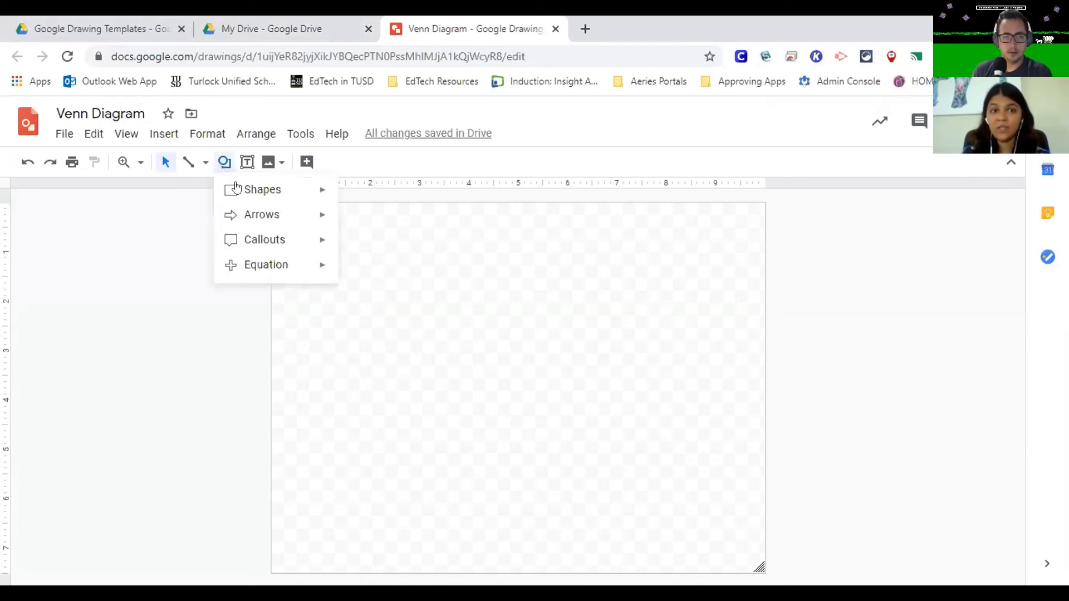
pyautogui.moveTo(324, 216)
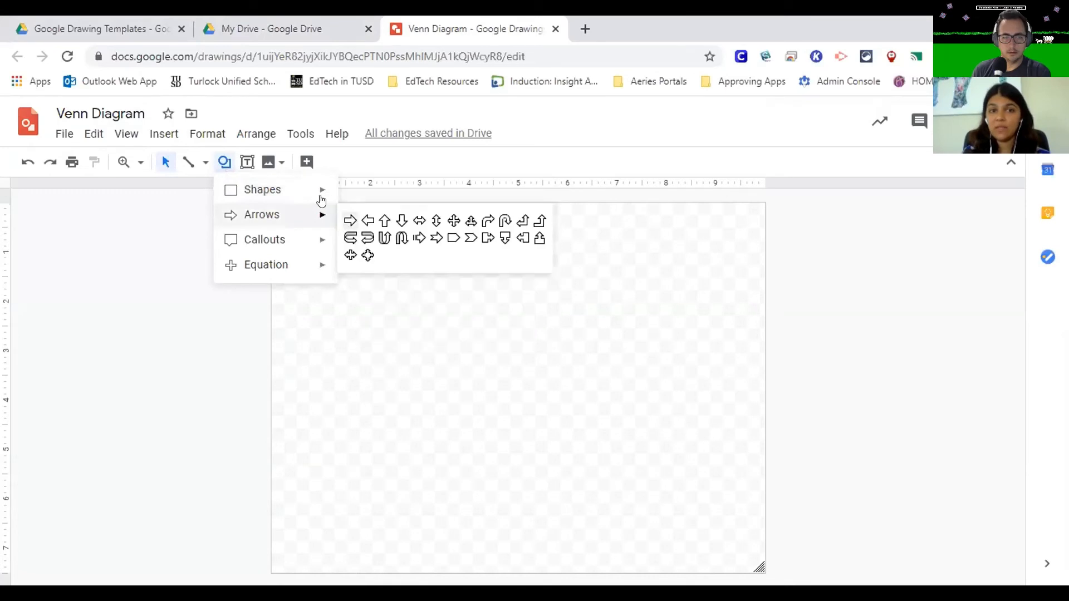
pyautogui.click(341, 224)
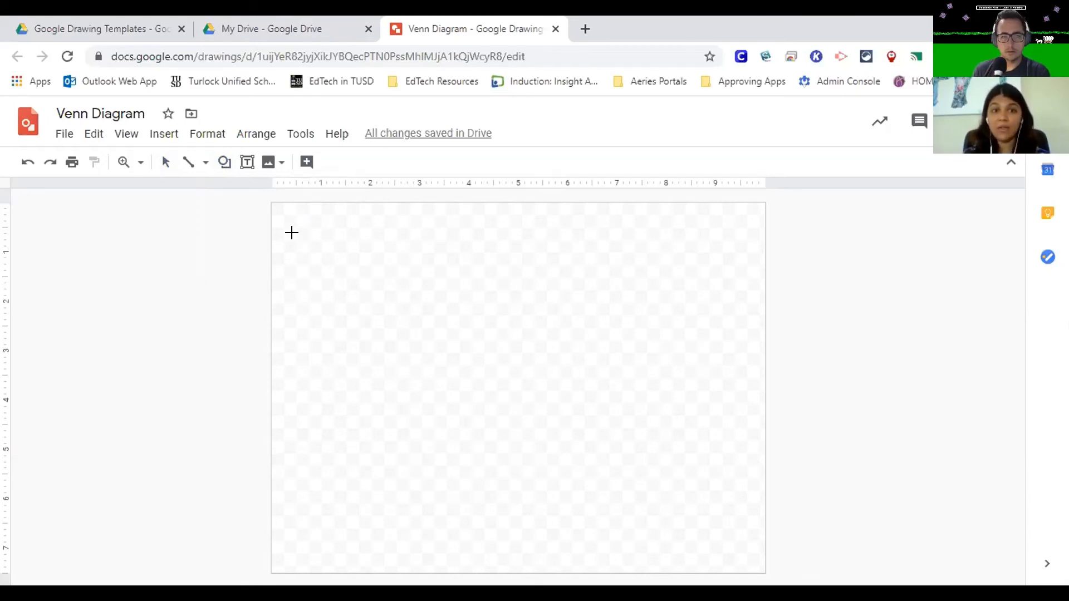
pyautogui.moveTo(299, 241); pyautogui.dragTo(547, 504)
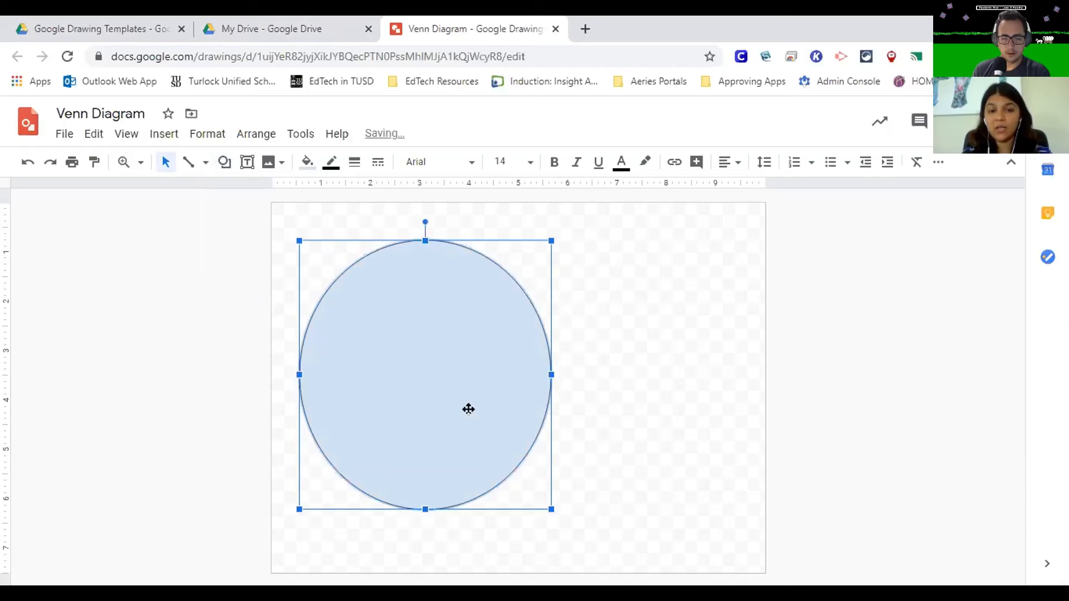
# - Duplicate the oval and shift the copy right and slightly up so the two overlap near the canvas centre
pyautogui.hotkey('ctrl', 'd')
pyautogui.press('Right')
pyautogui.press('Right')
pyautogui.press('Right')
pyautogui.press('Right')
pyautogui.press('Right')
pyautogui.press('Right')
pyautogui.press('Right')
pyautogui.press('Right')
pyautogui.press('Right')
pyautogui.press('Right')
pyautogui.press('Right')
pyautogui.press('Right')
pyautogui.press('Right')
pyautogui.press('Right')
pyautogui.press('Right')
pyautogui.press('Right')
pyautogui.press('Right')
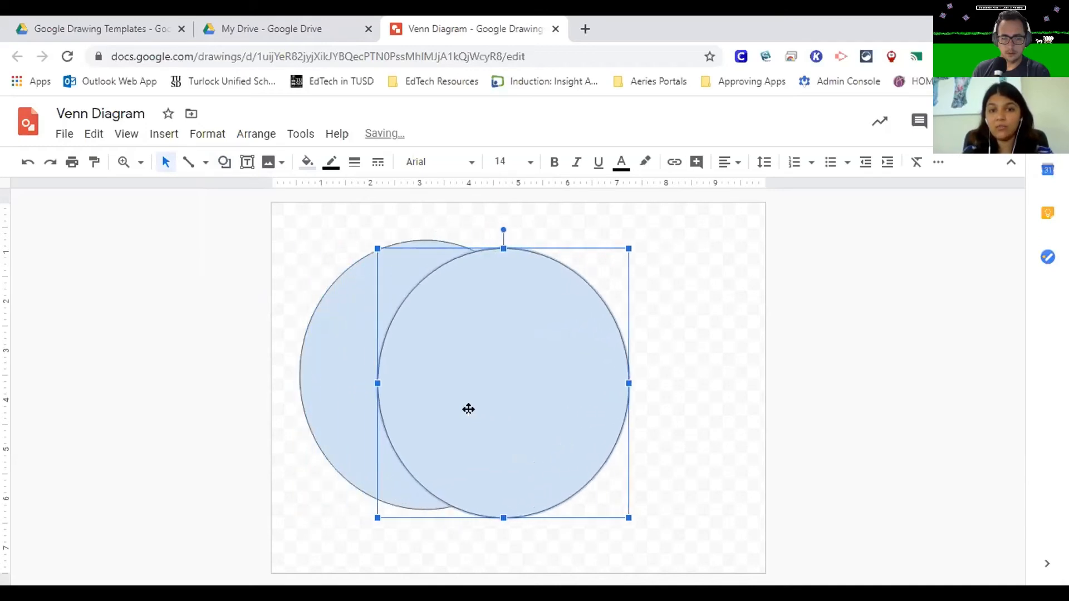
pyautogui.press('Right')
pyautogui.press('Right')
pyautogui.press('Right')
pyautogui.press('Right')
pyautogui.press('Right')
pyautogui.press('Right')
pyautogui.press('Right')
pyautogui.press('Right')
pyautogui.press('Right')
pyautogui.press('Up')
pyautogui.press('Up')
pyautogui.press('Up')
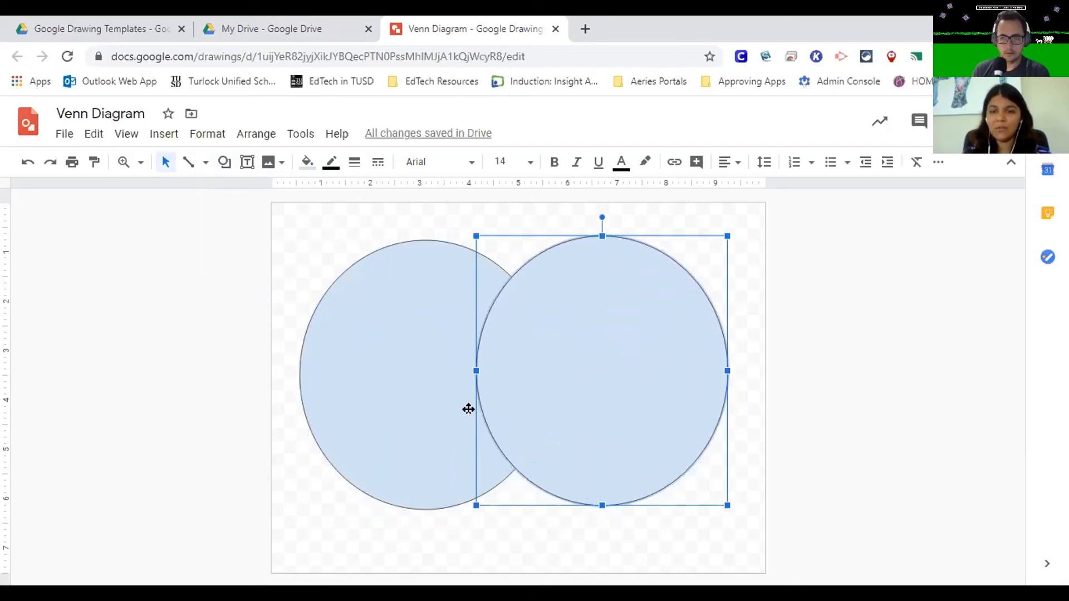
# - Make the fill of both ovals transparent and set the left oval's outline weight to 4px
pyautogui.click(305, 162)
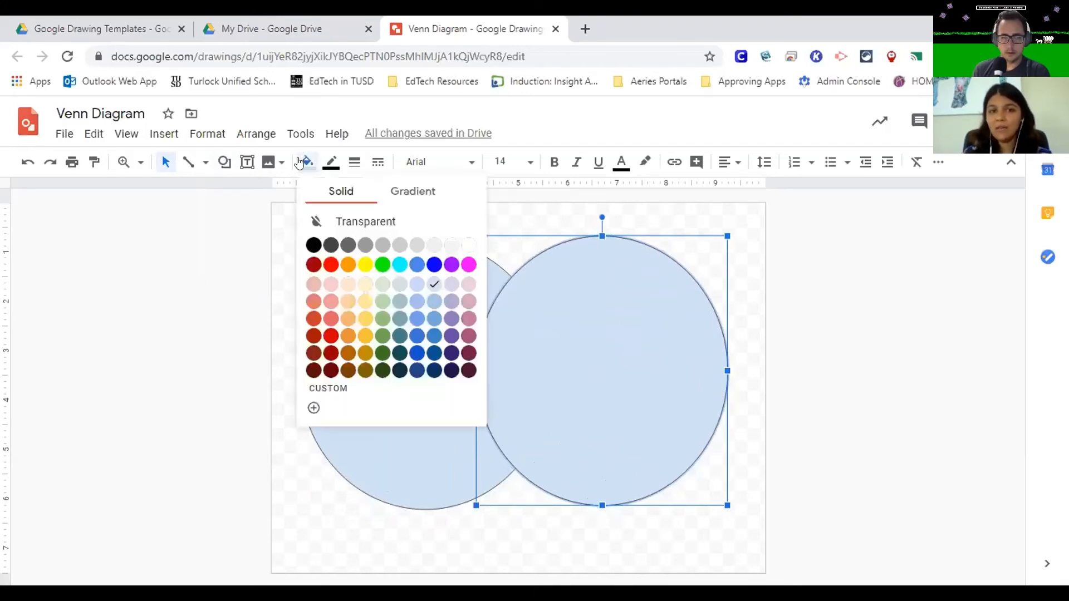
pyautogui.click(374, 220)
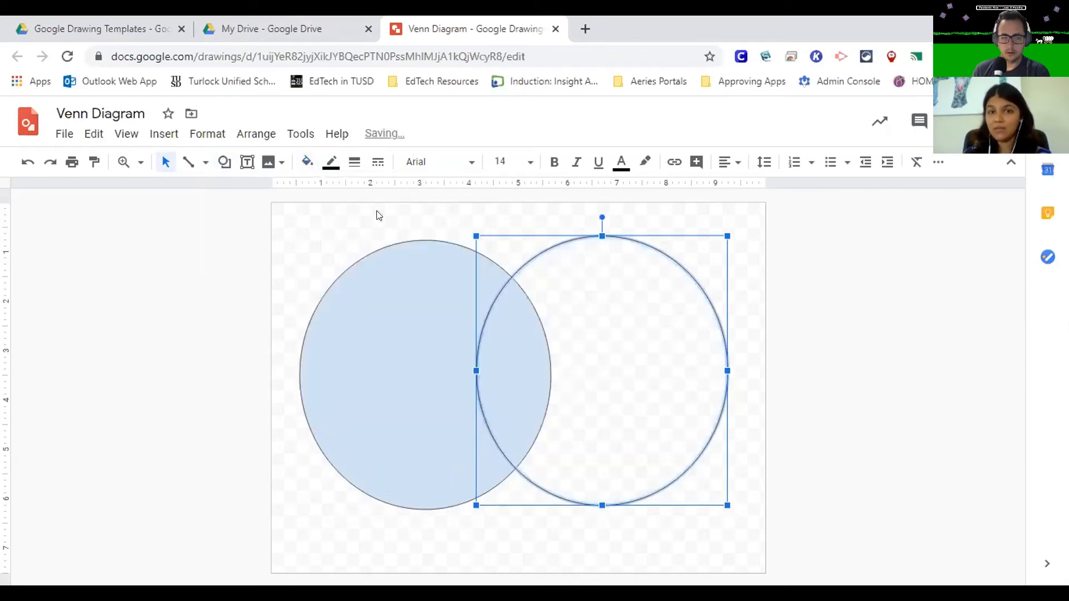
pyautogui.click(384, 312)
pyautogui.click(306, 163)
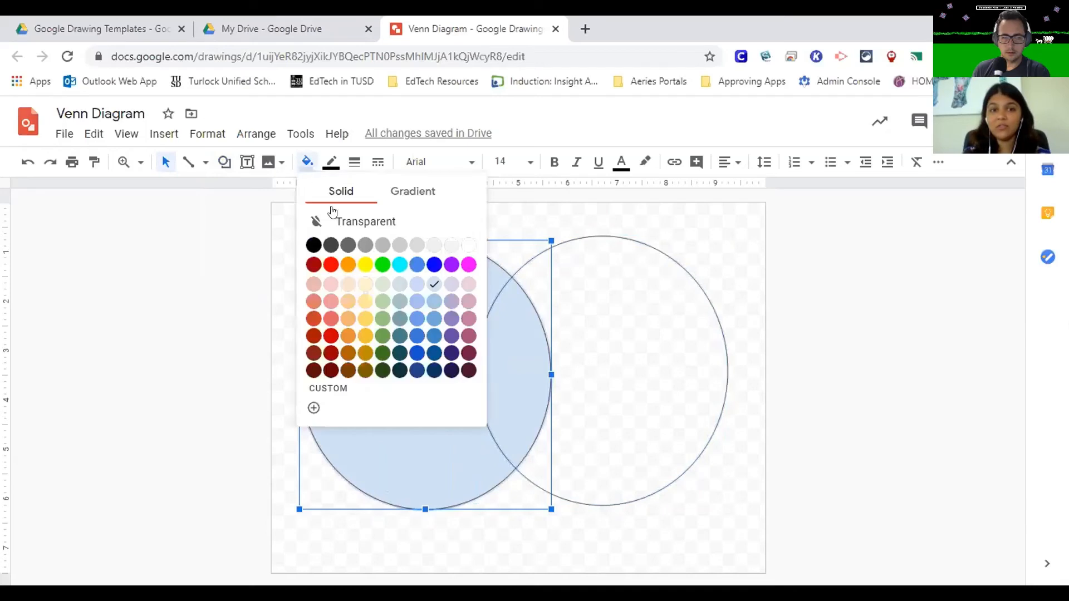
pyautogui.click(340, 222)
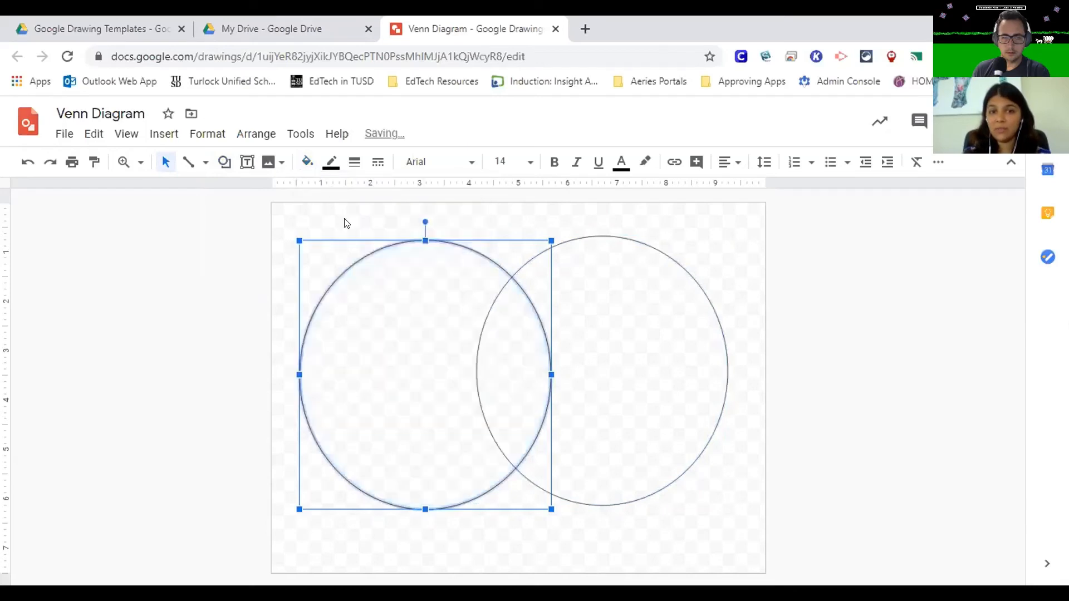
pyautogui.click(354, 162)
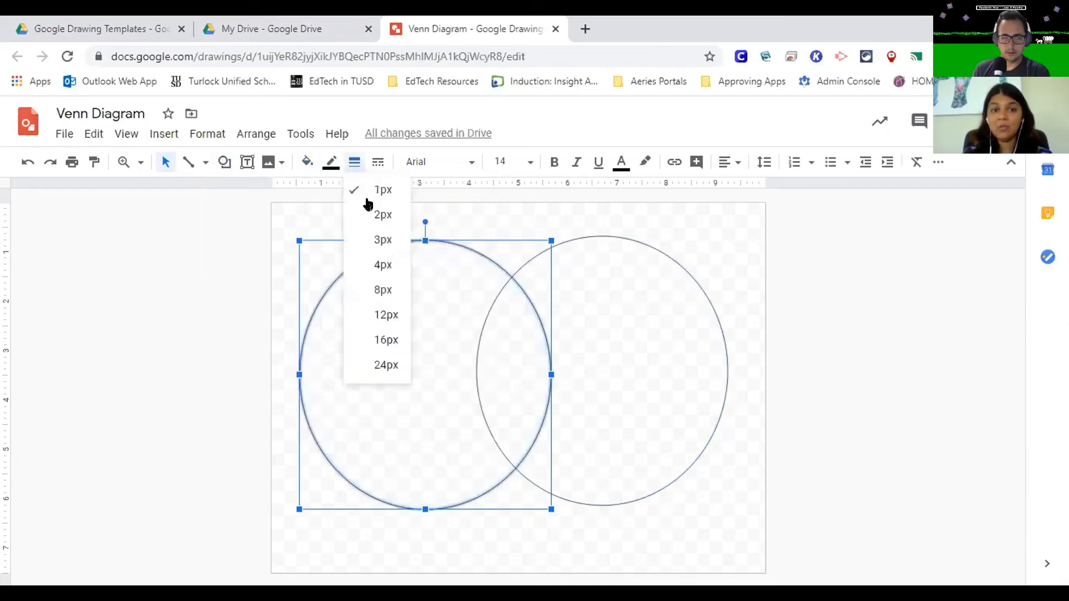
pyautogui.click(371, 269)
# - Give the right oval a blue, 4px, dashed outline
pyautogui.click(635, 237)
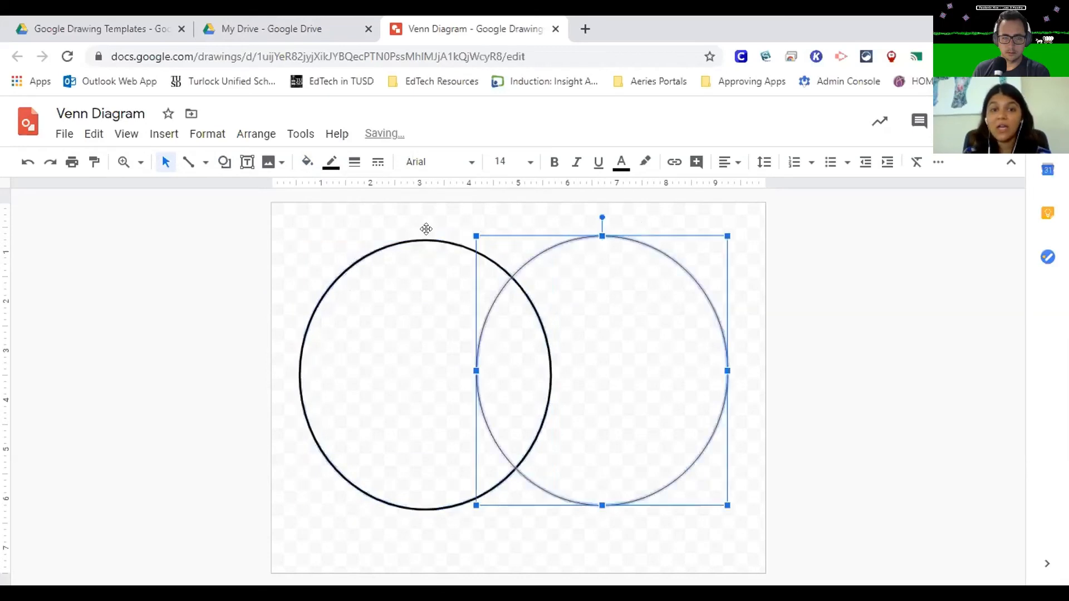
pyautogui.click(331, 162)
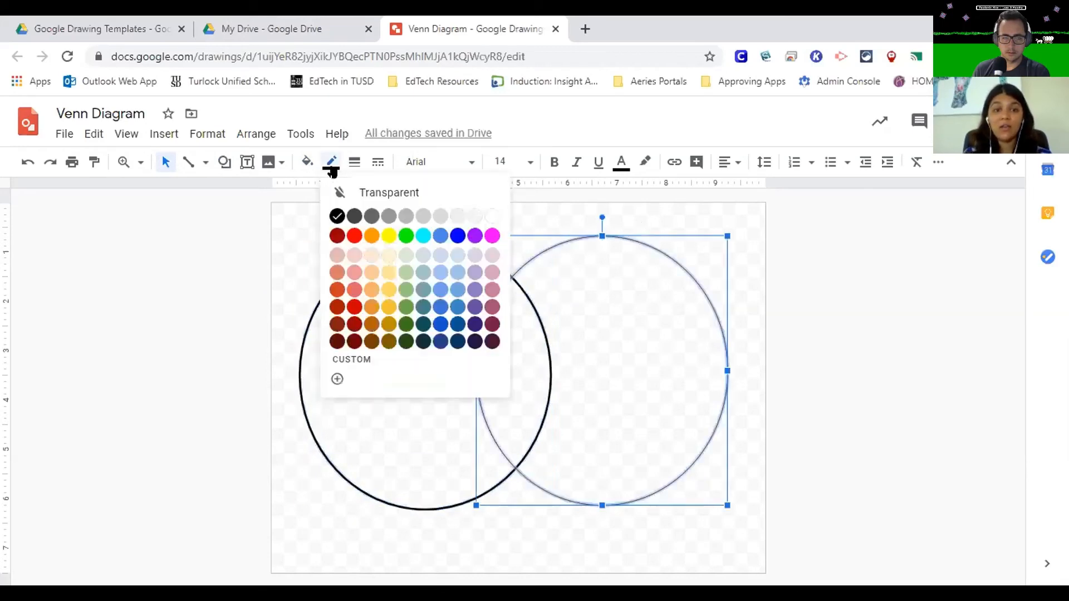
pyautogui.click(450, 236)
pyautogui.click(354, 162)
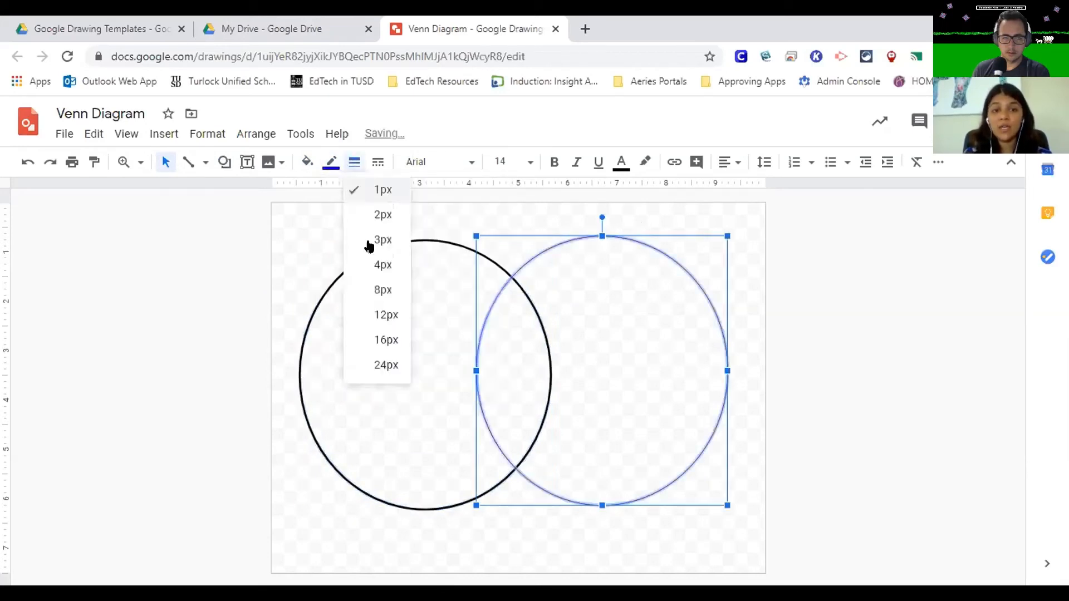
pyautogui.click(369, 279)
pyautogui.click(378, 162)
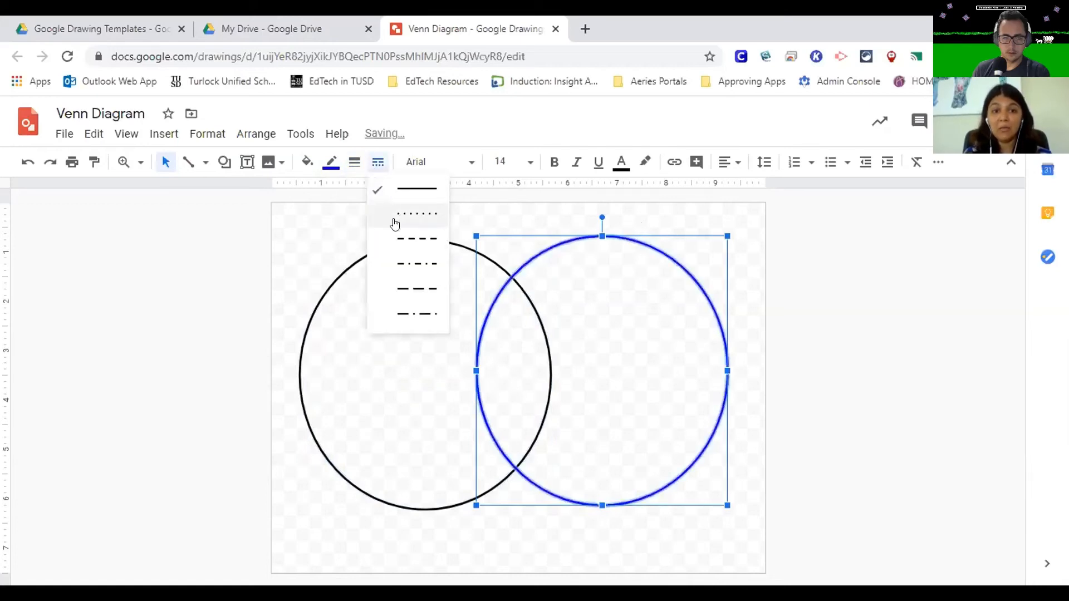
pyautogui.click(396, 243)
pyautogui.click(321, 228)
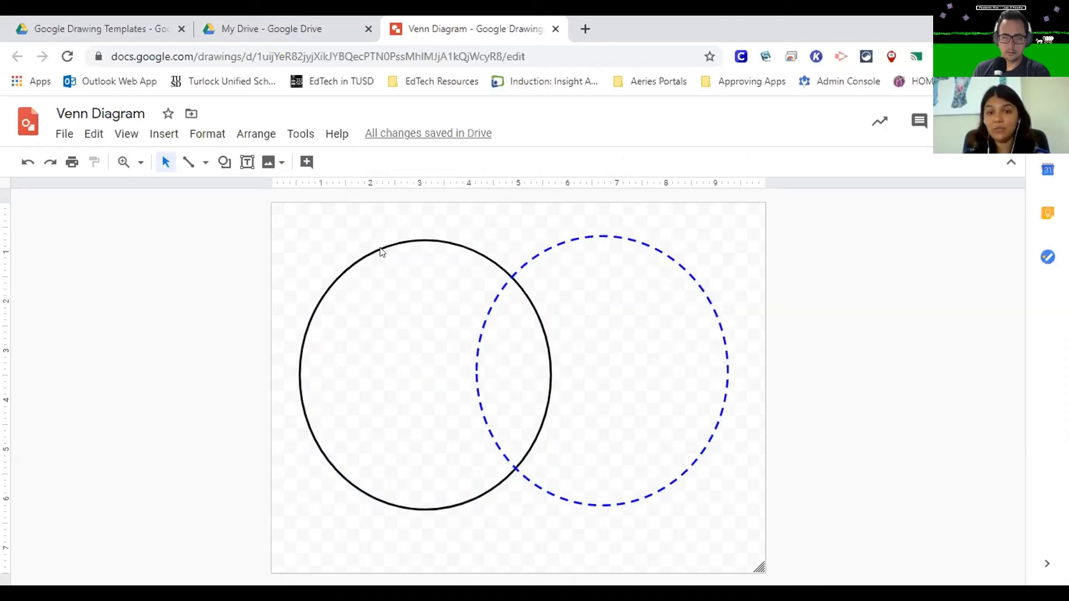
# - Widen the dashed oval by stretching its left edge further into the solid oval to enlarge the overlap
pyautogui.click(472, 354)
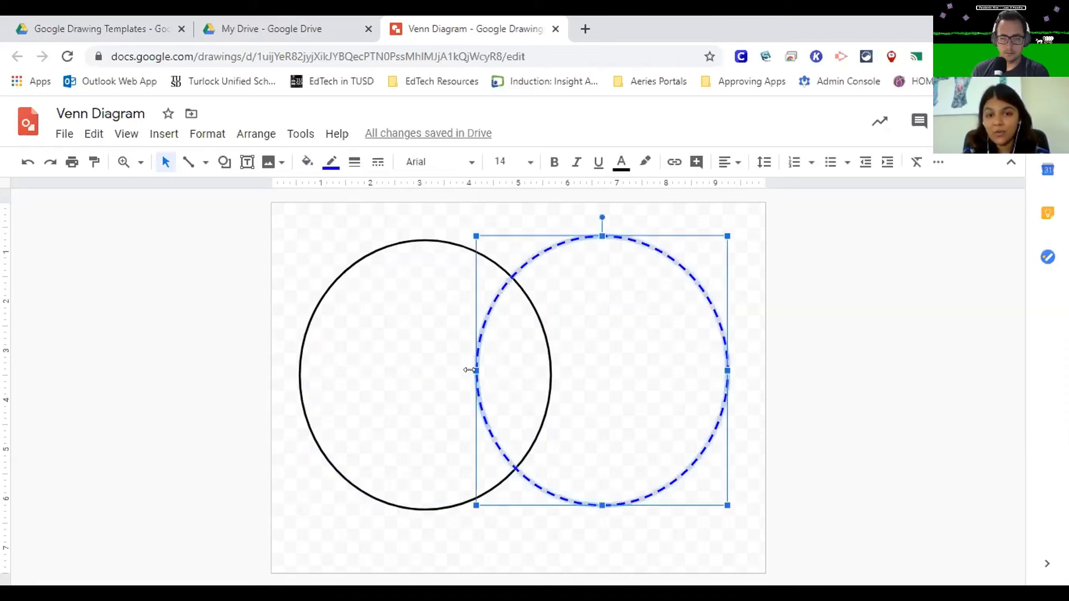
pyautogui.moveTo(443, 370)
pyautogui.mouseDown()
pyautogui.moveTo(432, 369)
pyautogui.moveTo(441, 370)
pyautogui.mouseUp()
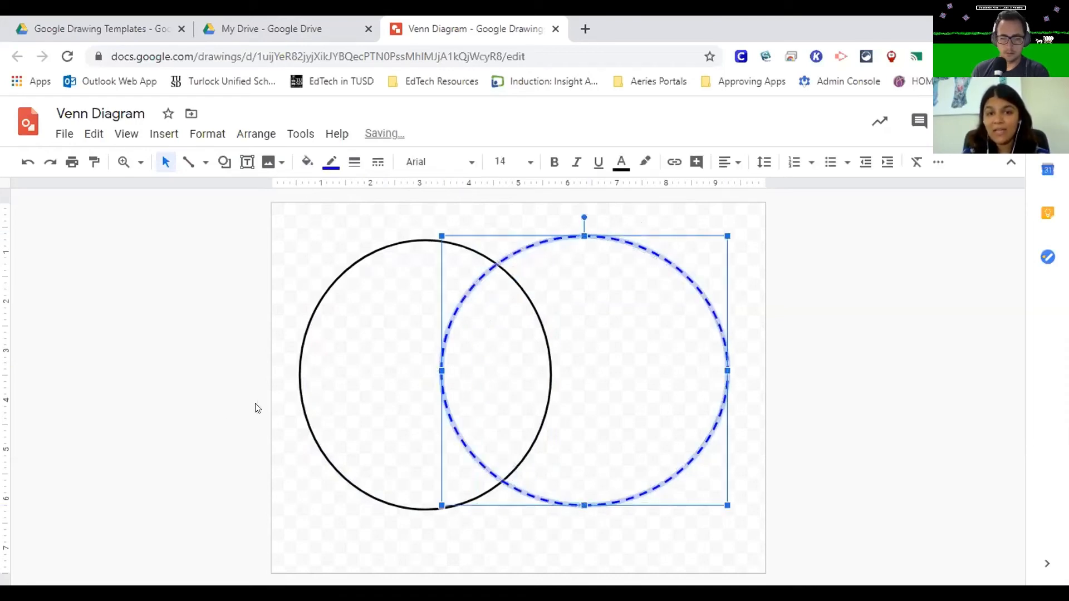
pyautogui.click(207, 413)
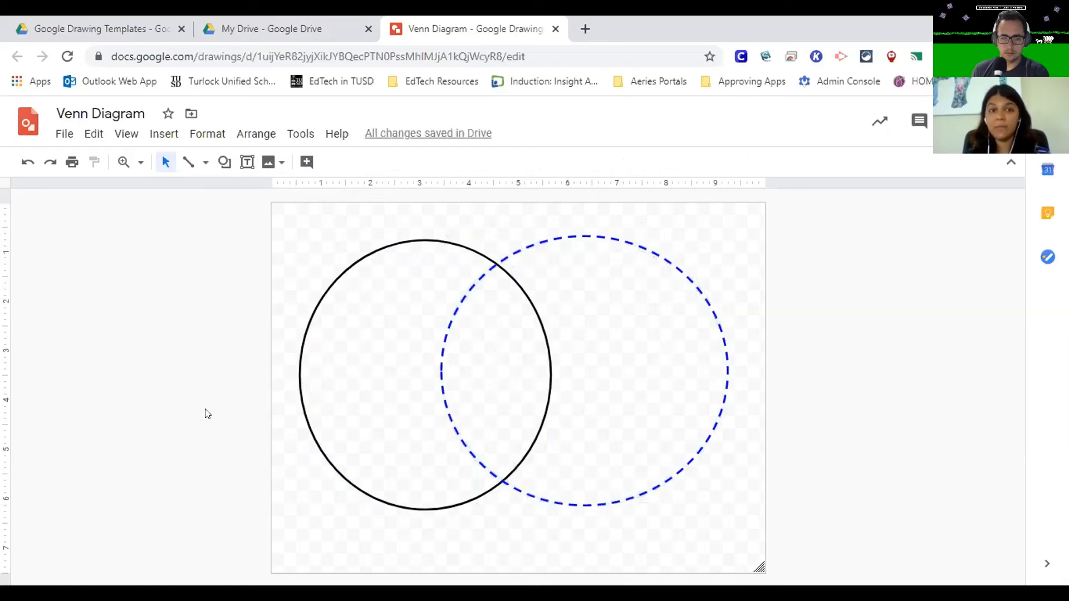
# - Add a small text box inside the left oval containing the word "Type"
pyautogui.click(247, 162)
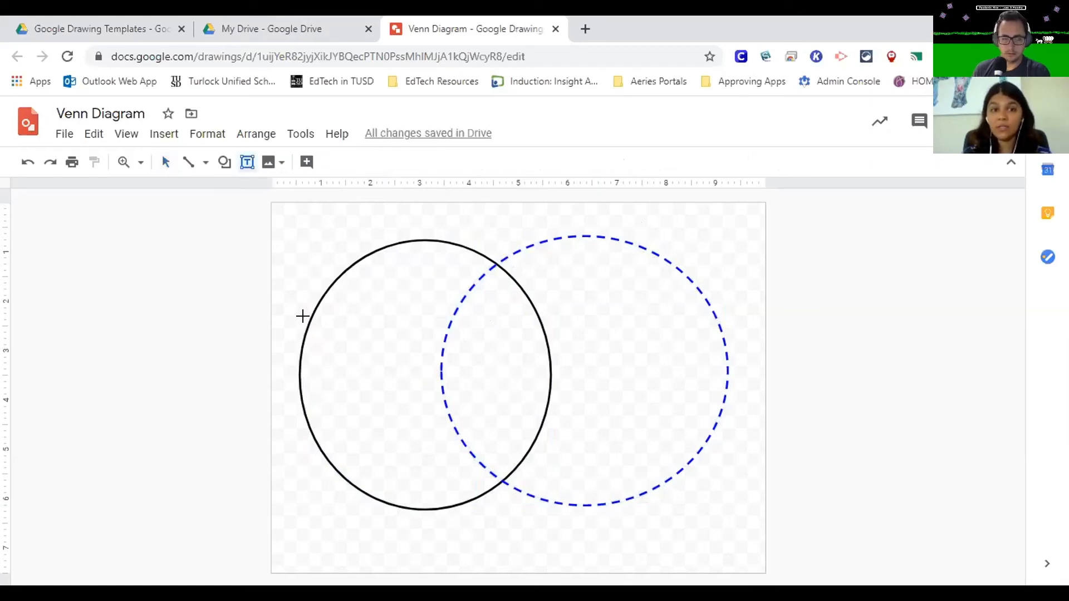
pyautogui.moveTo(325, 316); pyautogui.dragTo(424, 340)
pyautogui.write('Type')
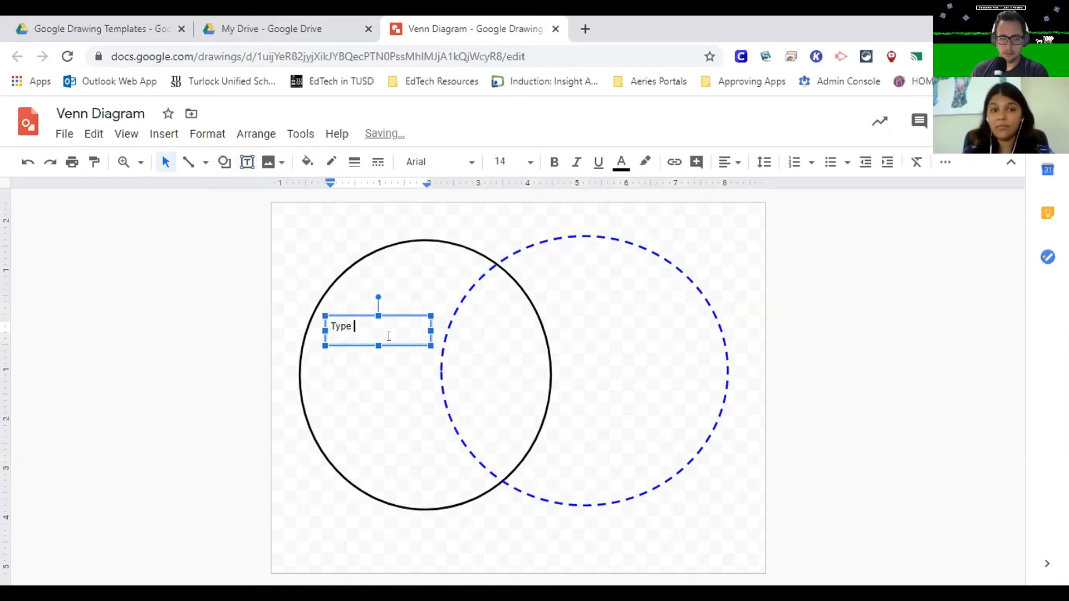
pyautogui.click(310, 224)
# - Add a "Plant Cell" text label at the top of the left oval with font size 24
pyautogui.click(248, 162)
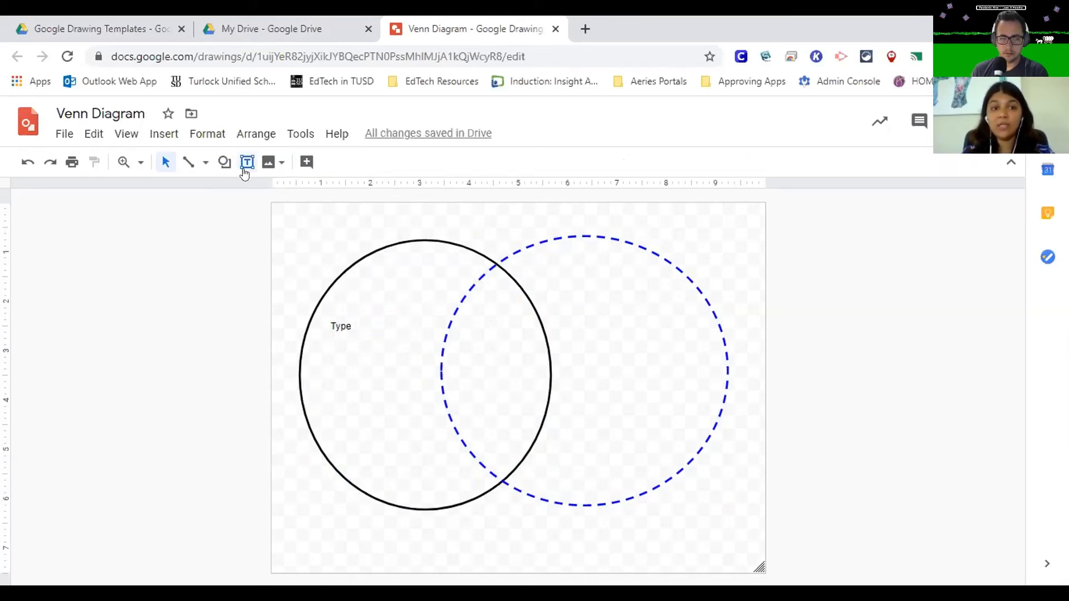
pyautogui.moveTo(298, 225); pyautogui.dragTo(473, 255)
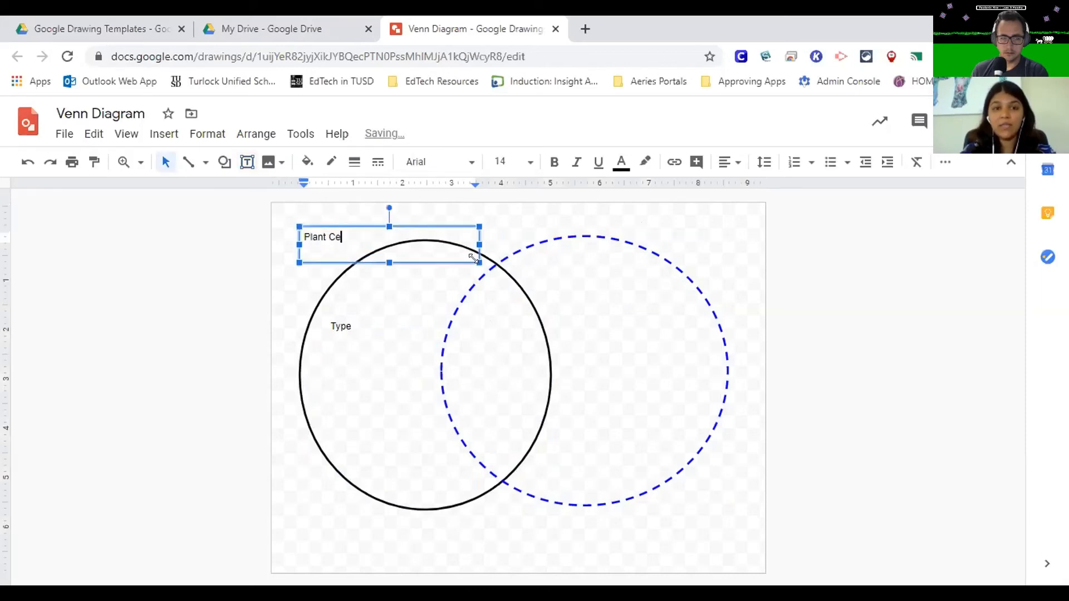
pyautogui.hotkey('ctrl', 'a')
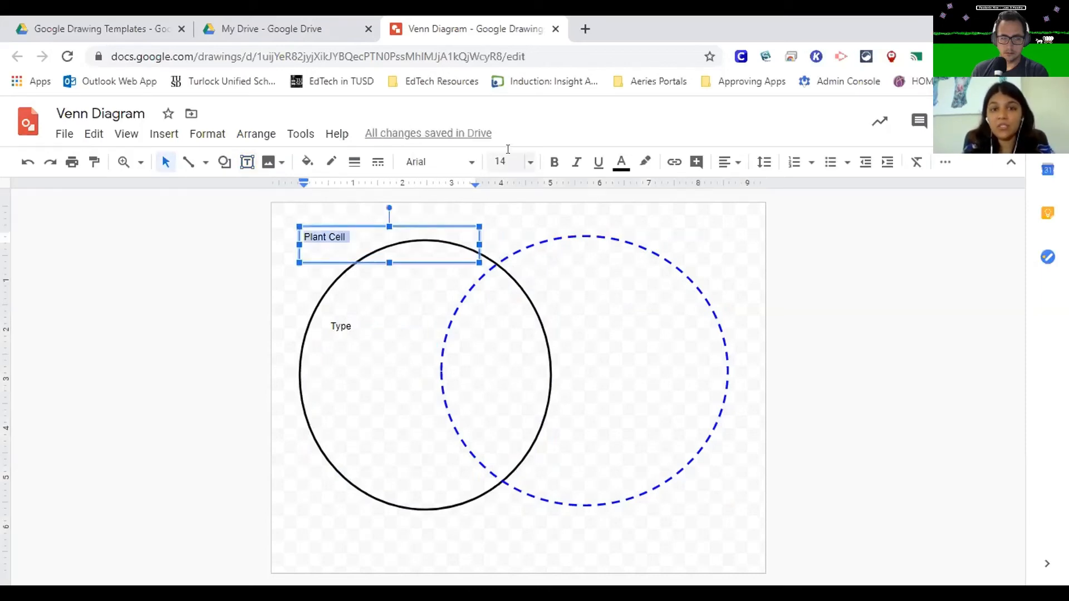
pyautogui.click(505, 160)
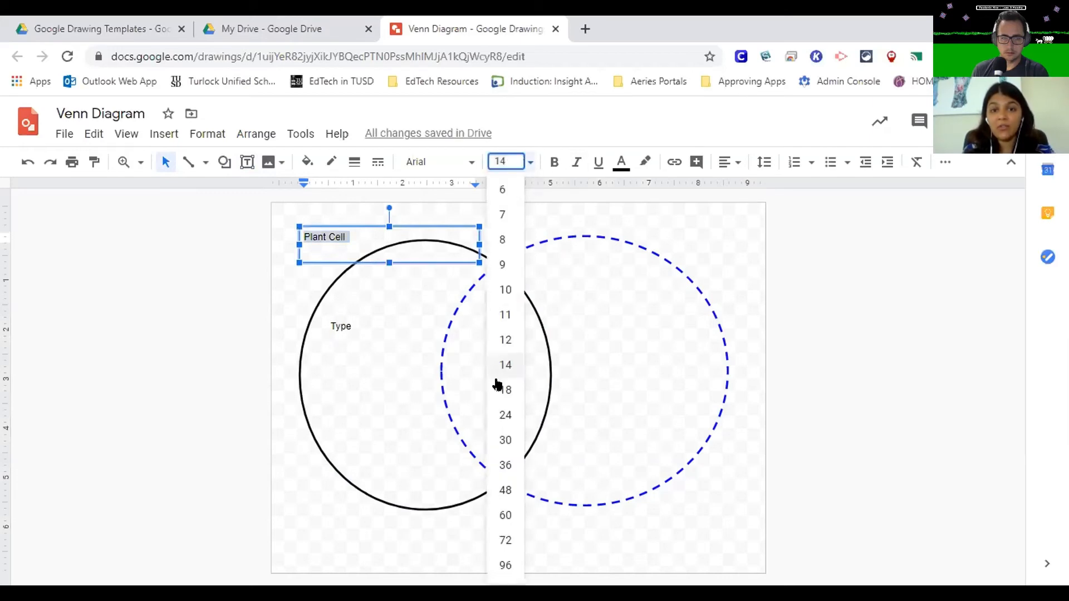
pyautogui.click(505, 414)
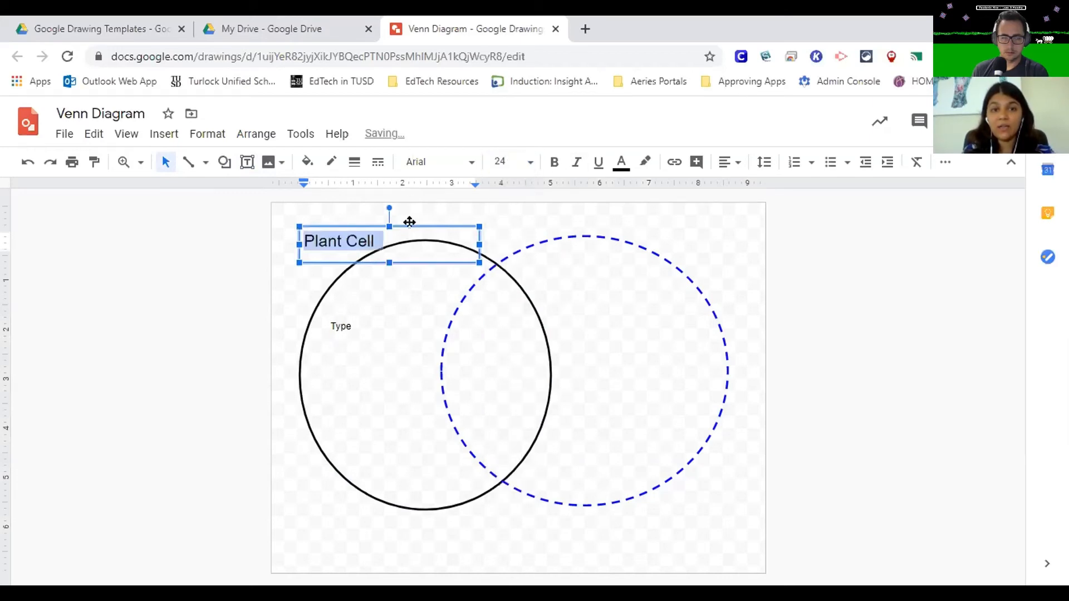
# - Centre the "Plant Cell" label above the left oval and place a copy above the right oval reading "Animal Cell"
pyautogui.moveTo(407, 219); pyautogui.dragTo(645, 199)
pyautogui.hotkey('ctrl', 'd')
pyautogui.doubleClick(573, 214)
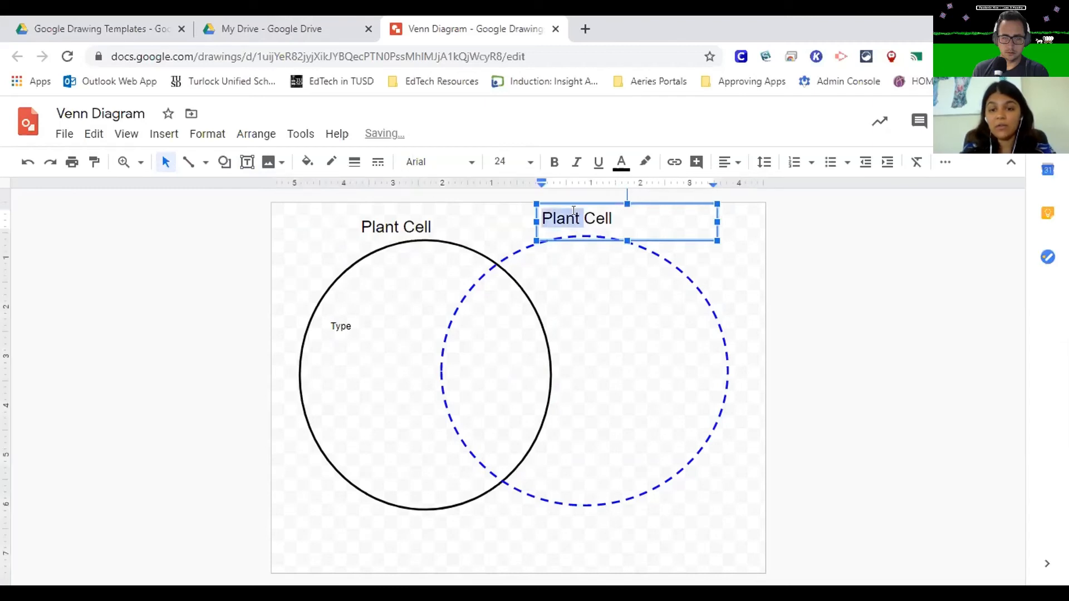
pyautogui.write('ANimal')
pyautogui.press('BackSpace')
pyautogui.press('BackSpace')
pyautogui.press('BackSpace')
pyautogui.press('BackSpace')
pyautogui.press('BackSpace')
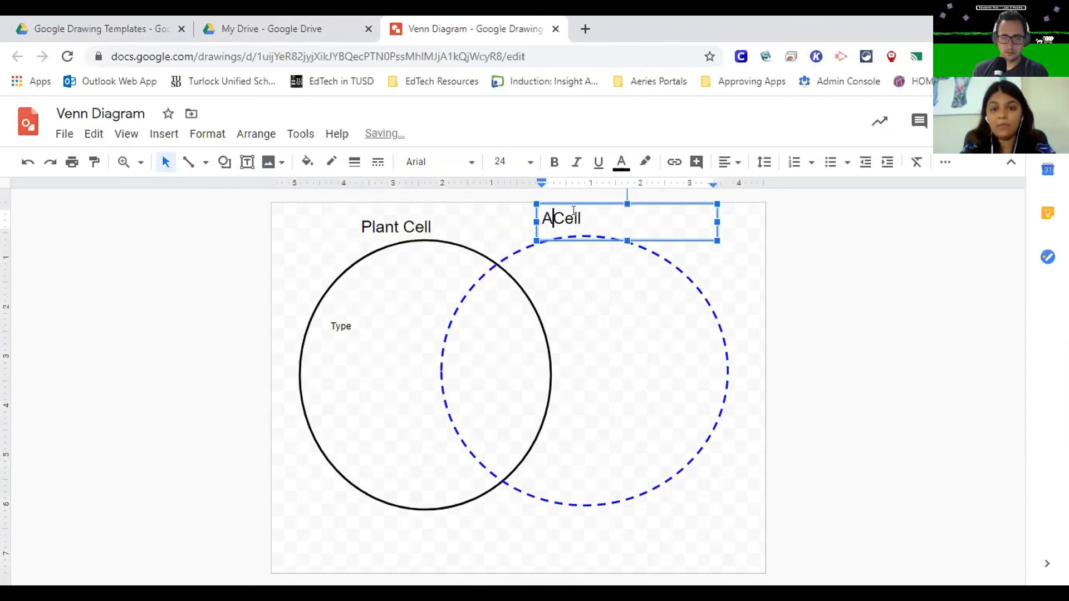
pyautogui.write('nimal')
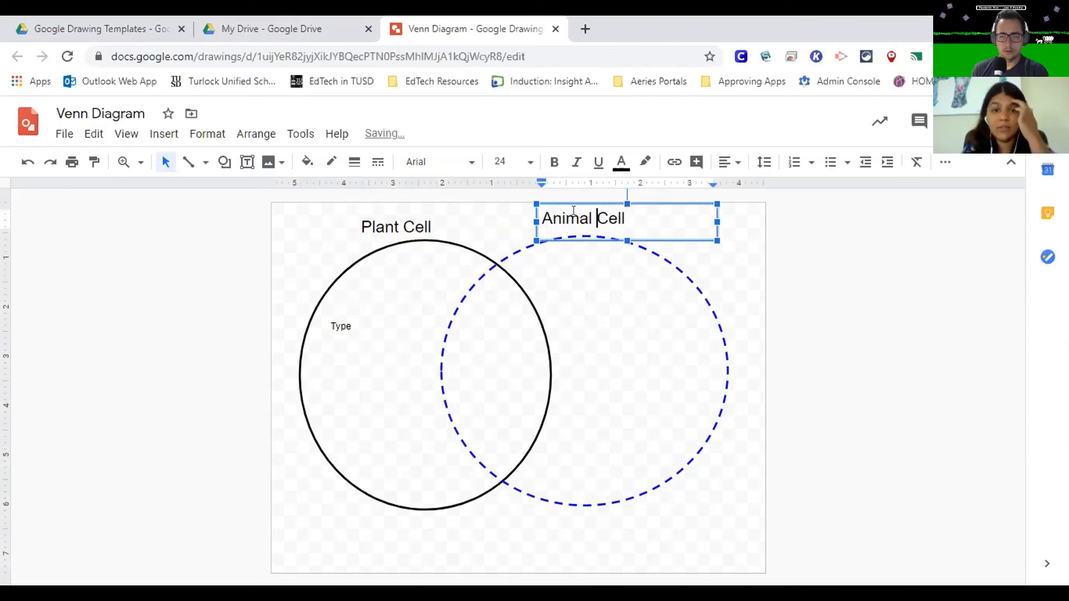
# - Nudge the "Animal Cell" label slightly to the right above the dashed oval and deselect it
pyautogui.click(645, 237)
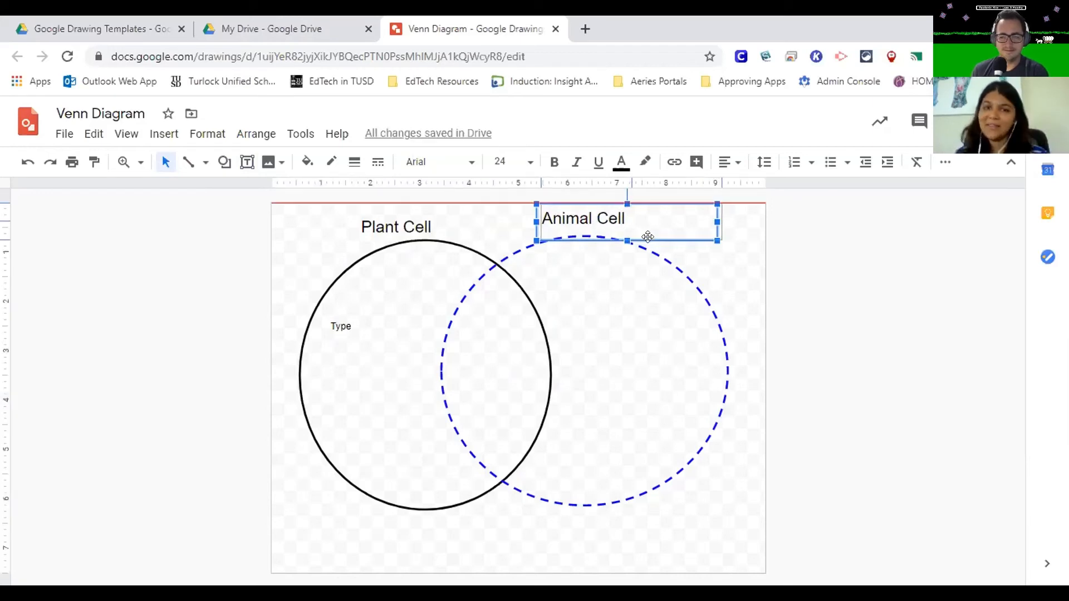
pyautogui.moveTo(647, 237); pyautogui.dragTo(652, 235)
pyautogui.click(820, 364)
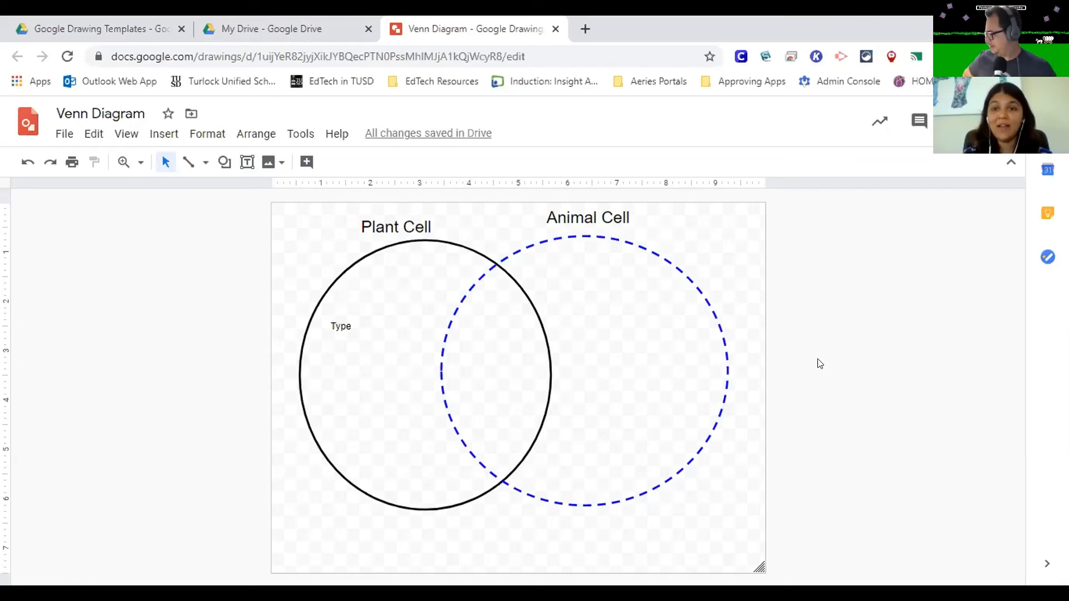
# - Insert a labelled plant cell diagram from a web image search for "plant cell", shrunk to fit inside the solid oval below "Type"
pyautogui.click(274, 164)
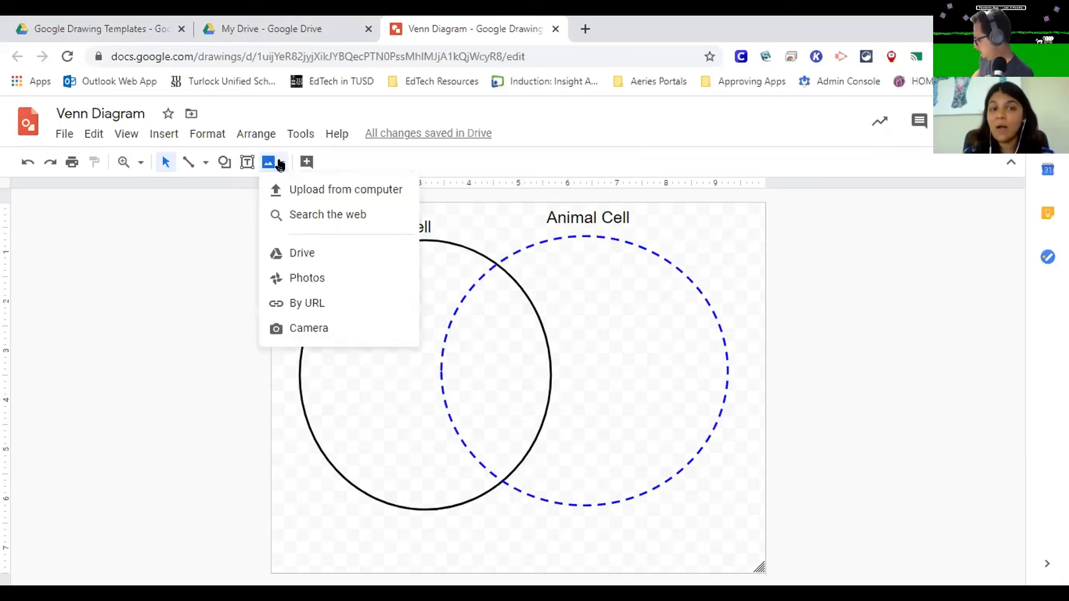
pyautogui.click(387, 220)
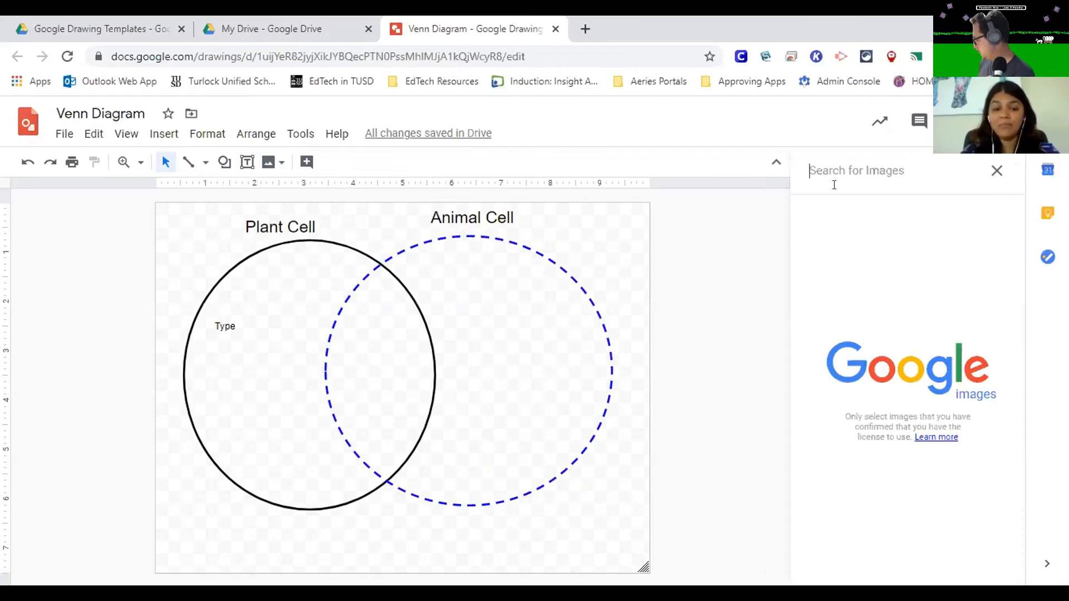
pyautogui.write('plant cell')
pyautogui.press('Return')
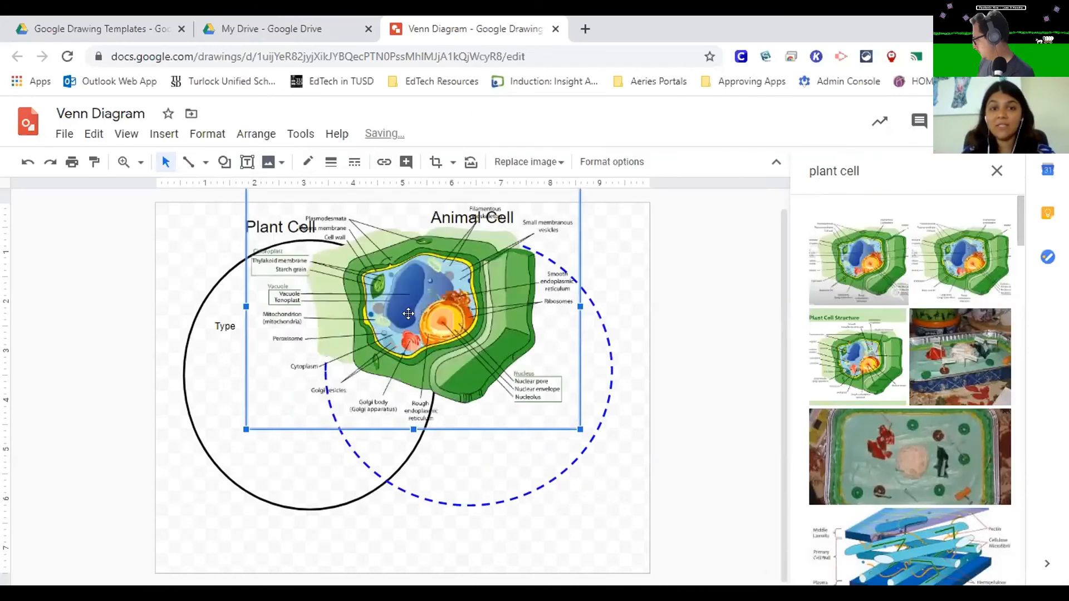
pyautogui.moveTo(408, 314); pyautogui.dragTo(449, 392)
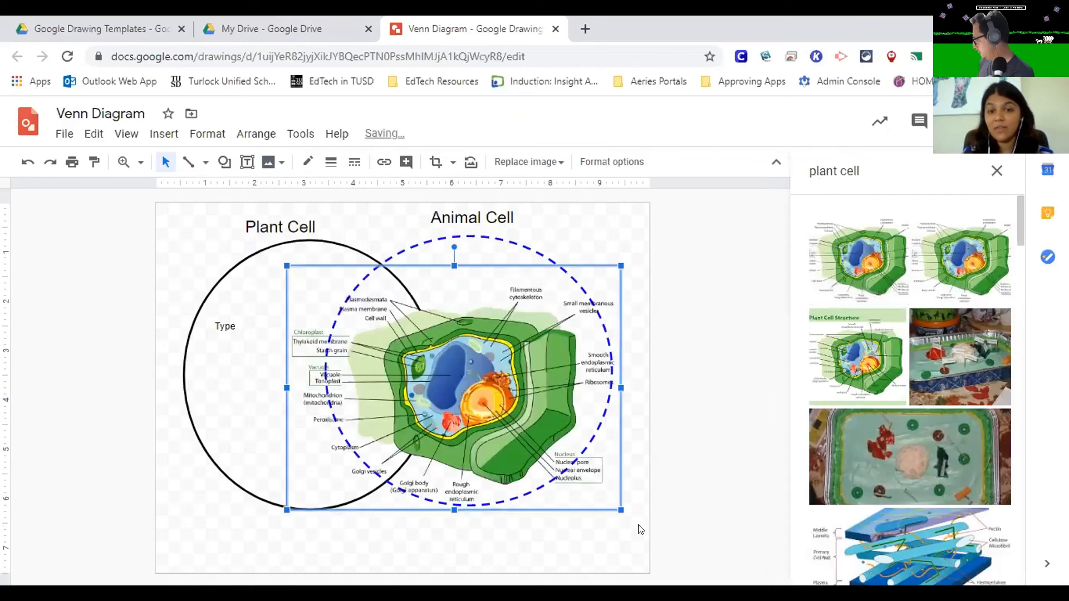
pyautogui.moveTo(567, 488); pyautogui.dragTo(234, 402)
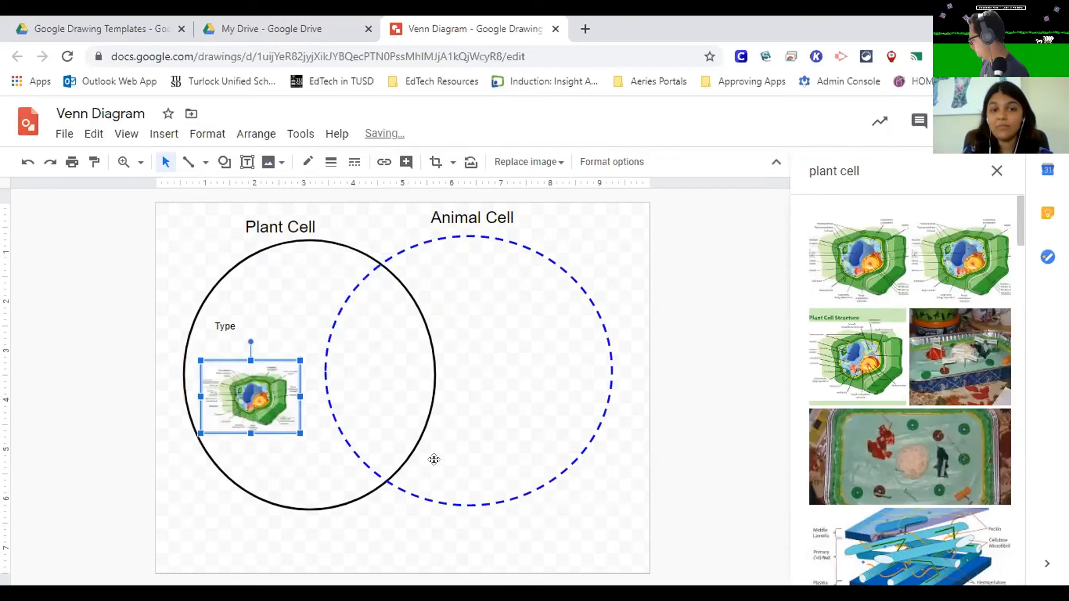
# - Insert the two tray-cake cell model photos together from the "plant cell" image results
pyautogui.click(945, 379)
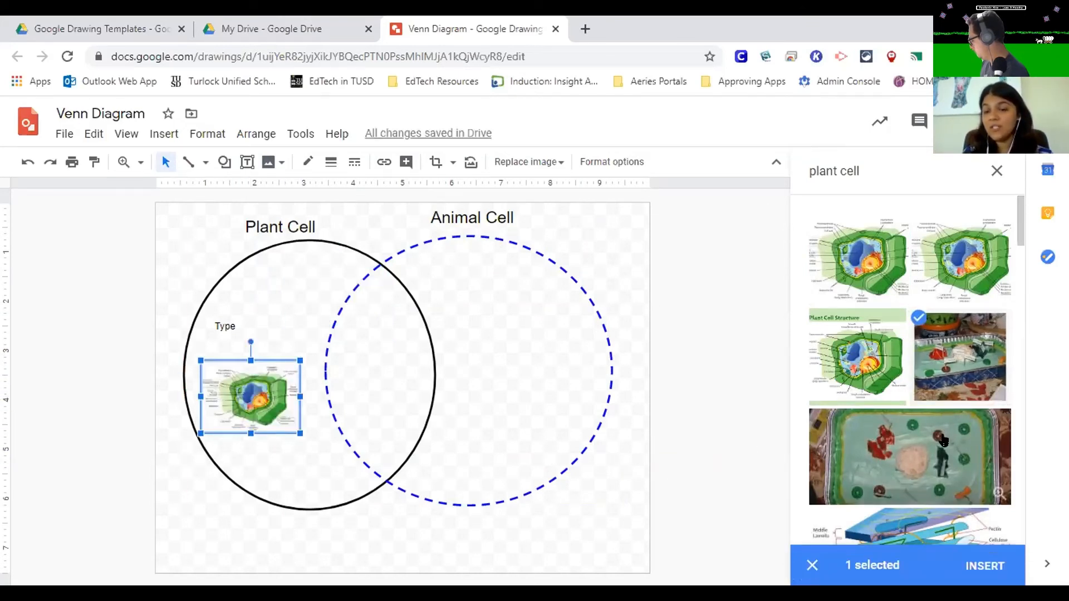
pyautogui.click(943, 440)
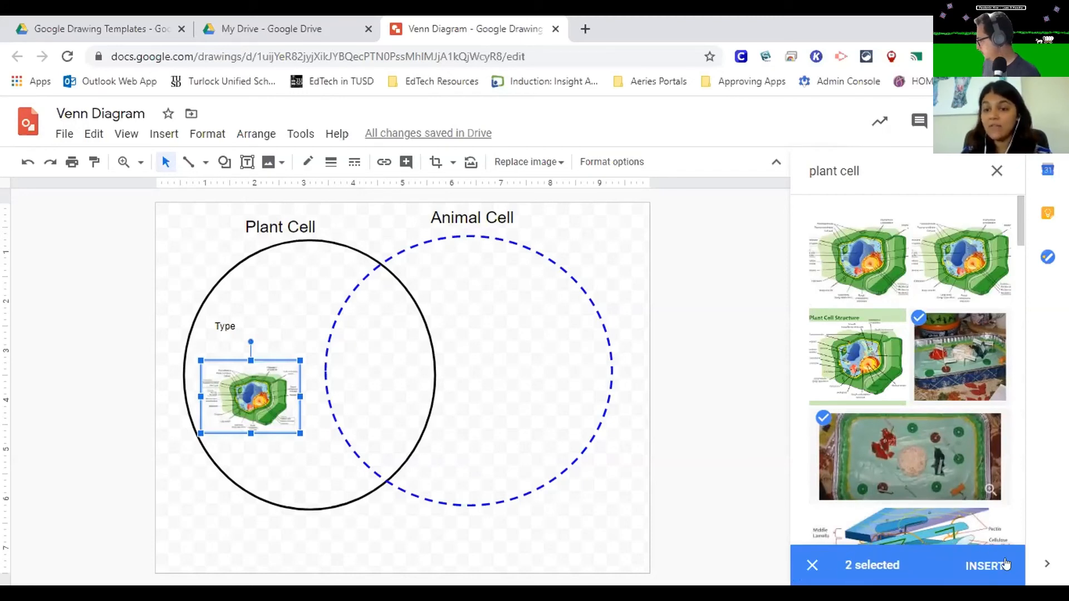
pyautogui.click(971, 558)
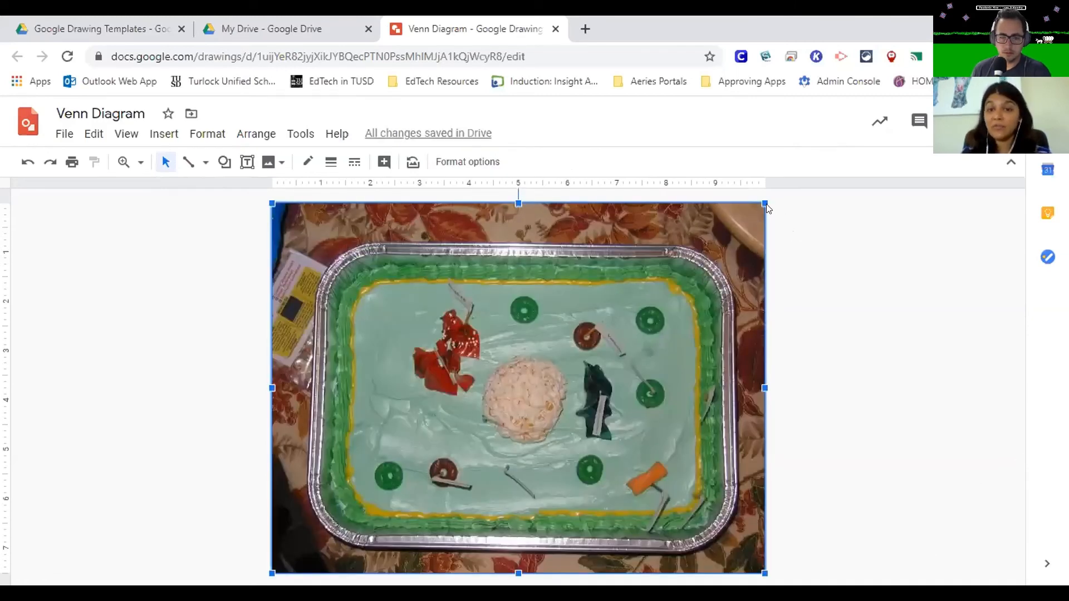
# - Shrink the full-canvas cake photo to about half its width and move it across the lower overlap of the two ovals
pyautogui.moveTo(761, 200); pyautogui.dragTo(507, 413)
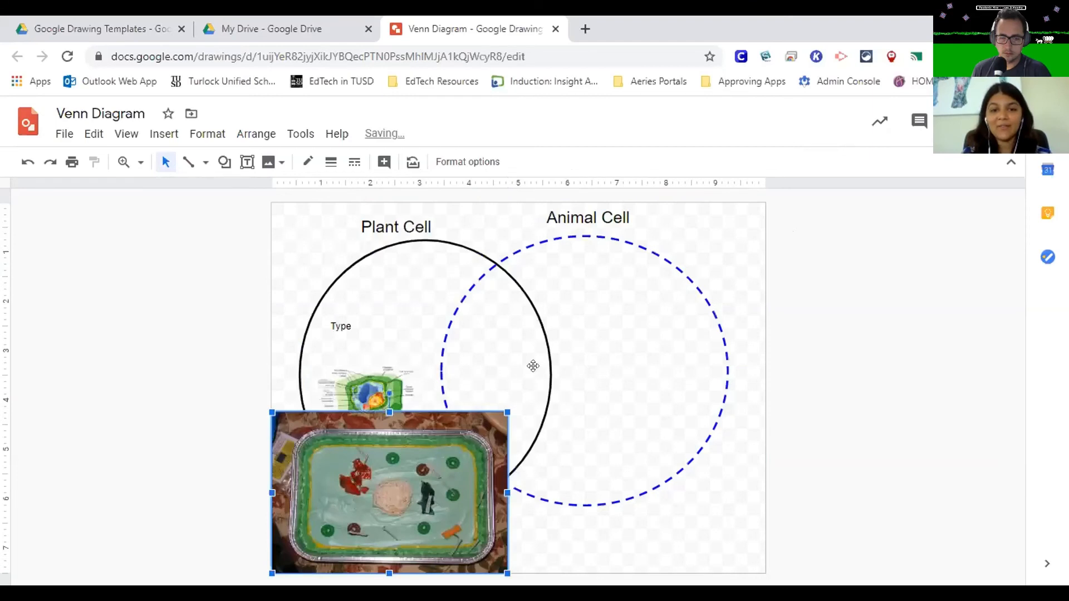
pyautogui.moveTo(454, 443); pyautogui.dragTo(657, 296)
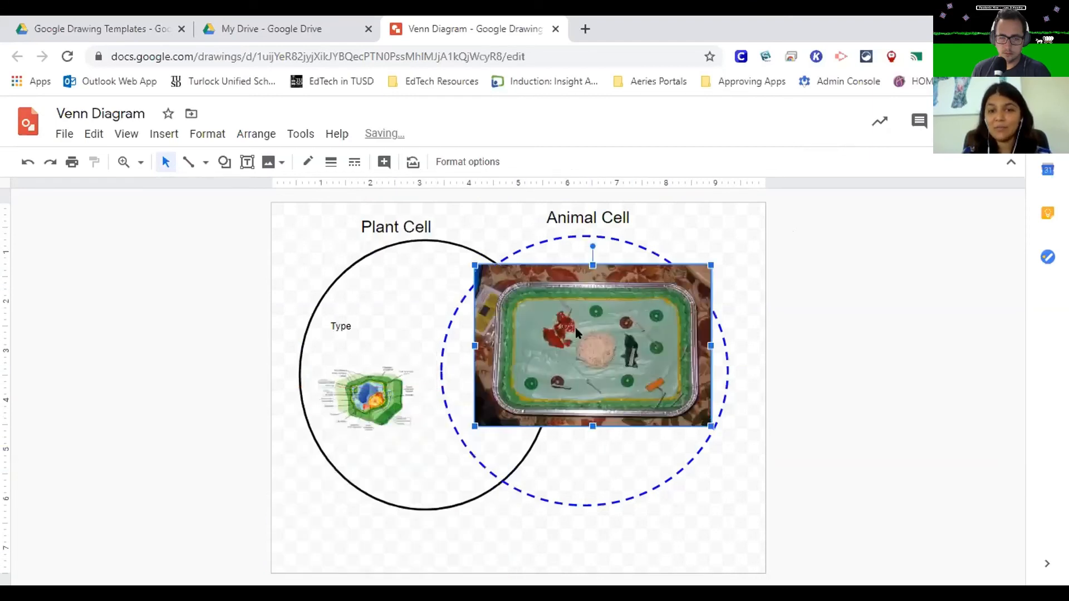
pyautogui.moveTo(575, 330); pyautogui.dragTo(462, 398)
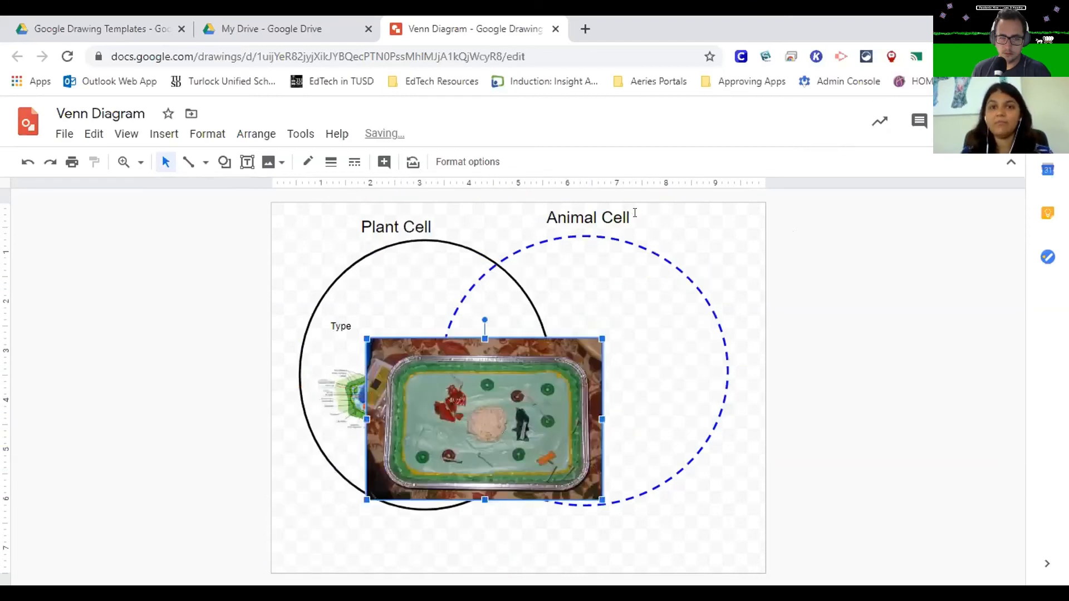